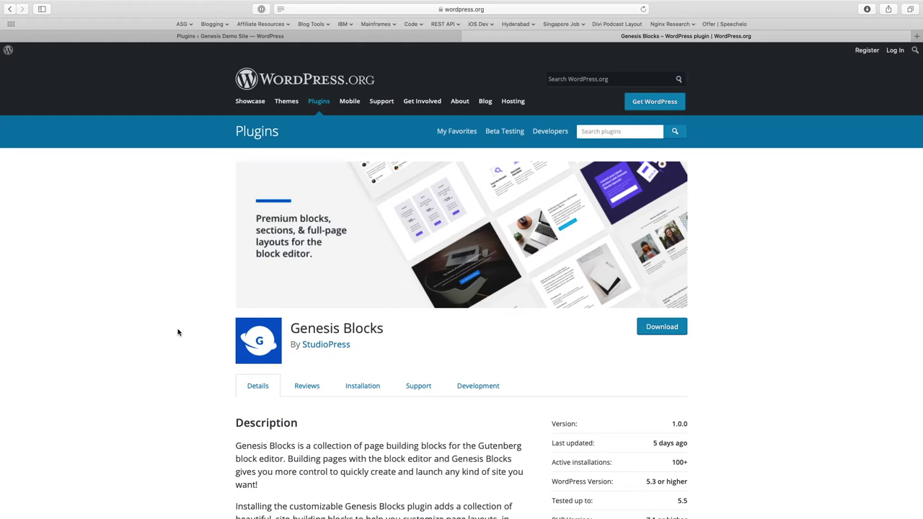
- Return to the demo site's Plugins page, where Genesis Blocks 1.0.0 is active
{"action": "left_click", "coordinate": [209, 36]}
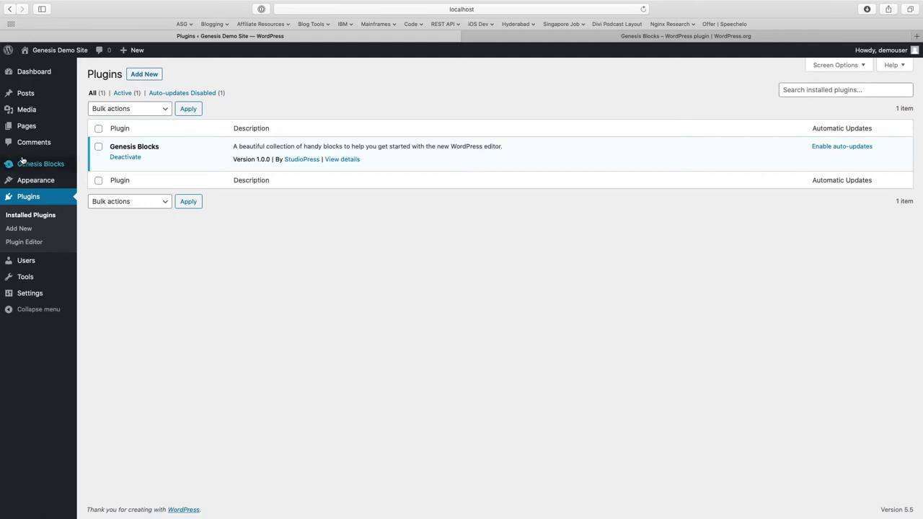
- Go to the Genesis Blocks Settings page, showing the empty Mailchimp API Key field
{"action": "mouse_move", "coordinate": [38, 167]}
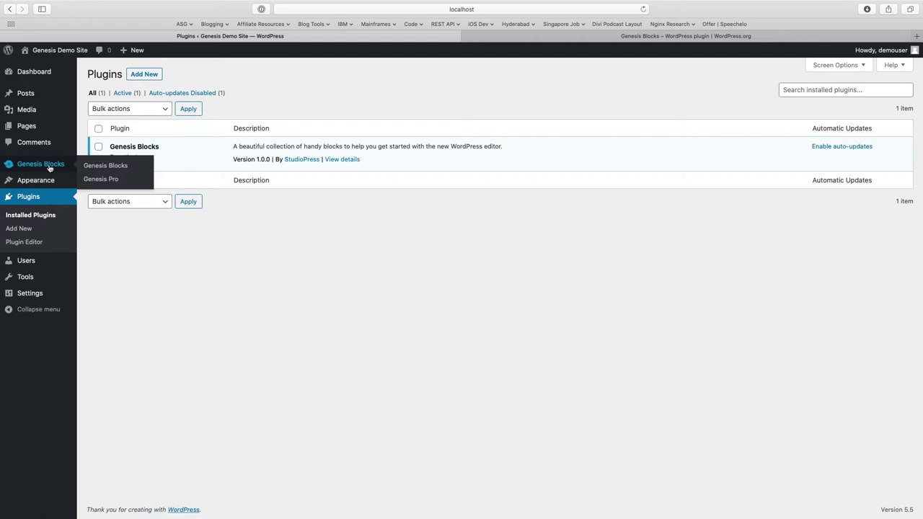
{"action": "left_click", "coordinate": [115, 167]}
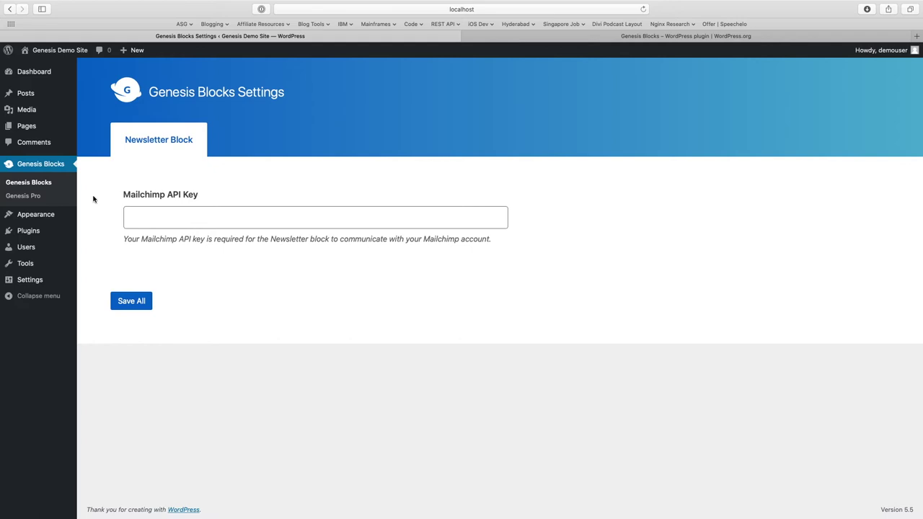
- View the Genesis Pro overview page from the admin sidebar
{"action": "left_click", "coordinate": [29, 196]}
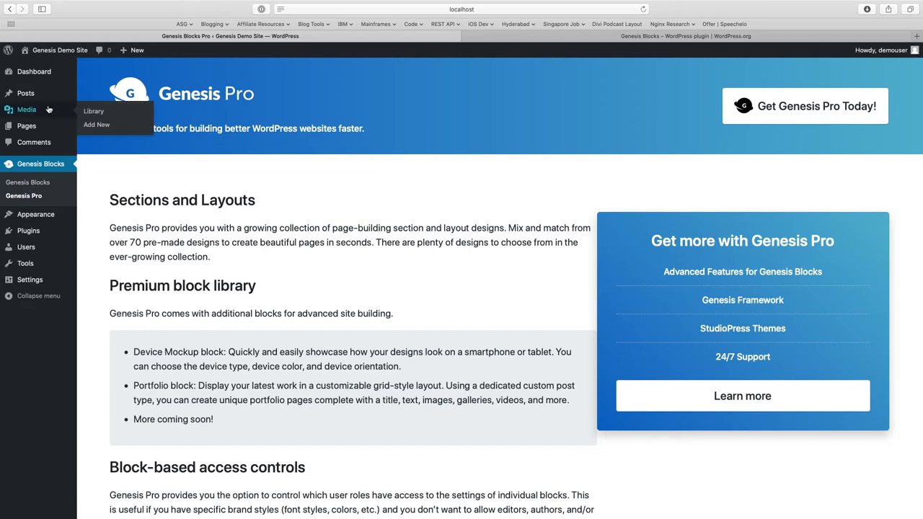
- Go to All Pages and start a new blank page
{"action": "mouse_move", "coordinate": [42, 128]}
{"action": "left_click", "coordinate": [126, 127]}
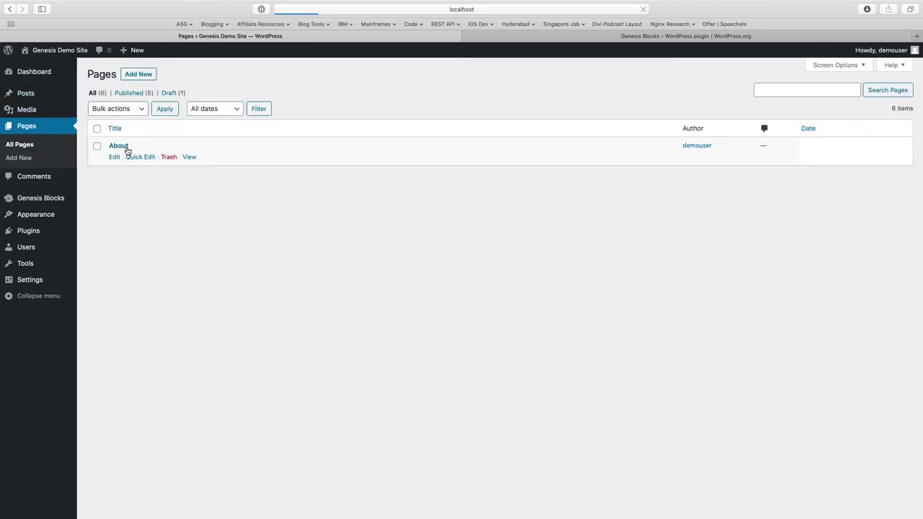
{"action": "left_click", "coordinate": [144, 73]}
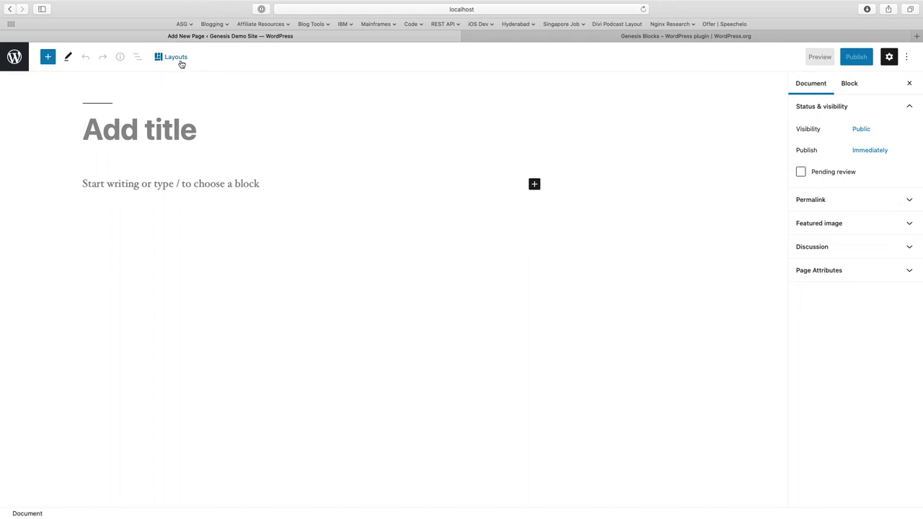
- Bring up the Genesis Layout Selector and scroll the Sections list to Testimonials
{"action": "left_click", "coordinate": [181, 174]}
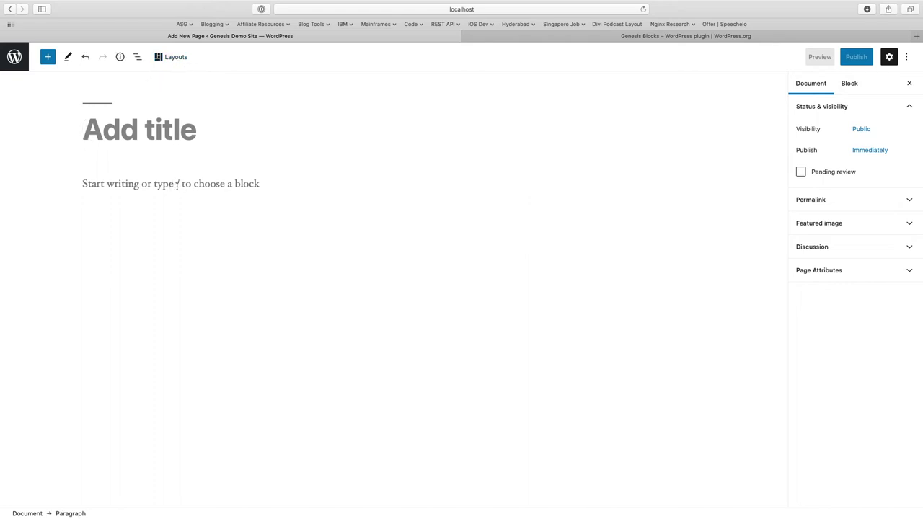
{"action": "left_click", "coordinate": [181, 62]}
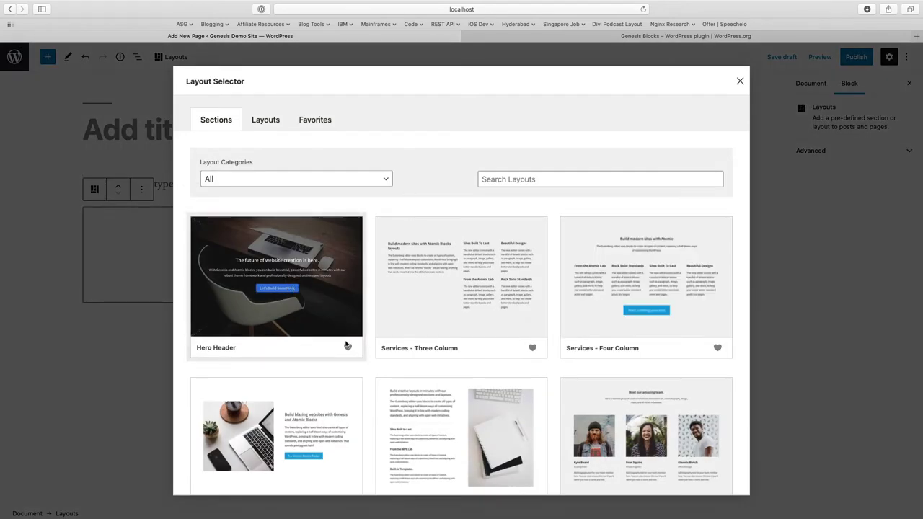
{"action": "scroll", "coordinate": [370, 409], "scroll_direction": "down", "scroll_amount": 2}
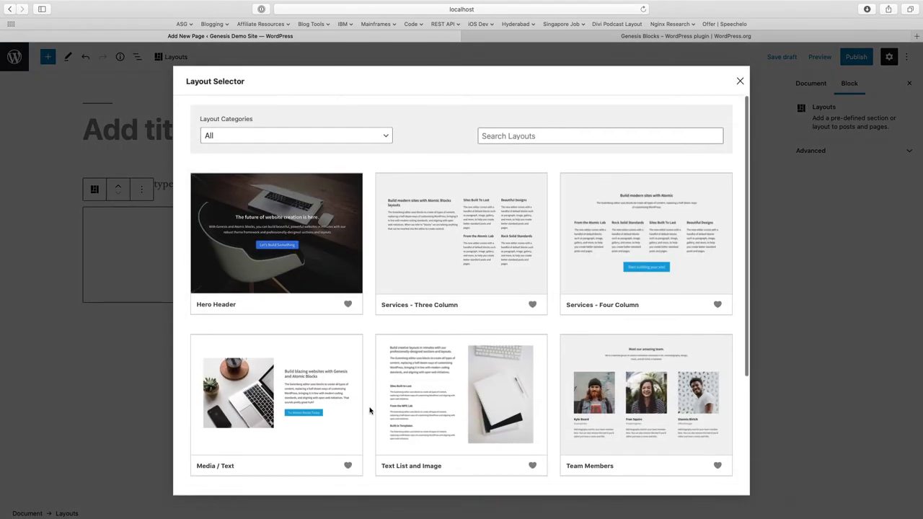
{"action": "scroll", "coordinate": [371, 408], "scroll_direction": "up", "scroll_amount": 1}
{"action": "scroll", "coordinate": [374, 375], "scroll_direction": "down", "scroll_amount": 1}
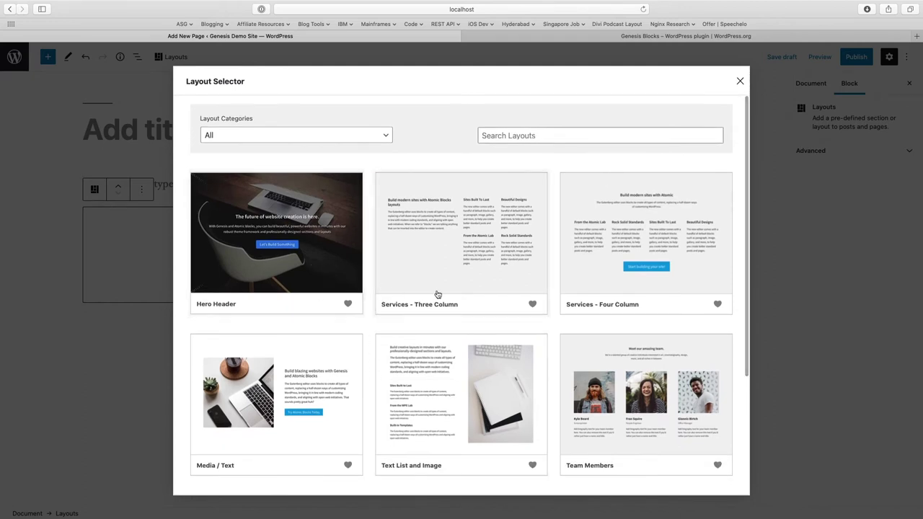
{"action": "scroll", "coordinate": [612, 349], "scroll_direction": "down", "scroll_amount": 4}
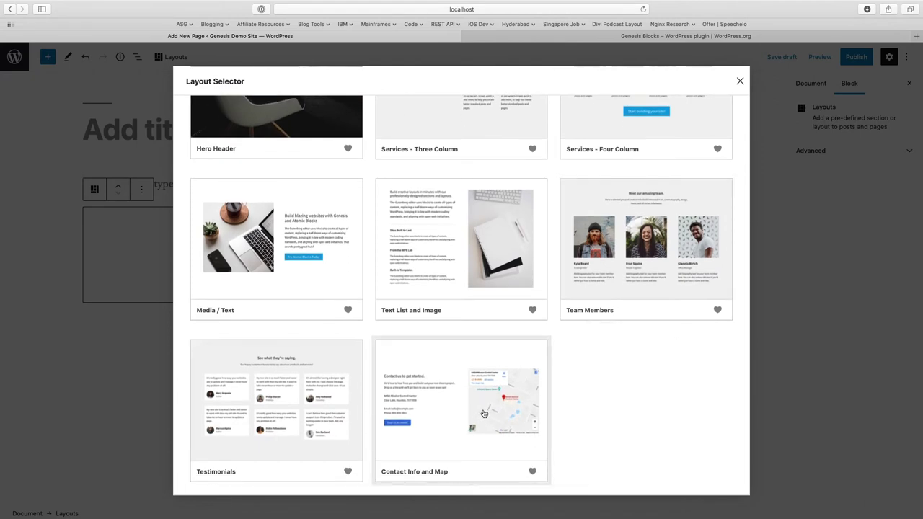
- Insert the "See what they're saying." Testimonials section into the page
{"action": "left_click", "coordinate": [299, 411]}
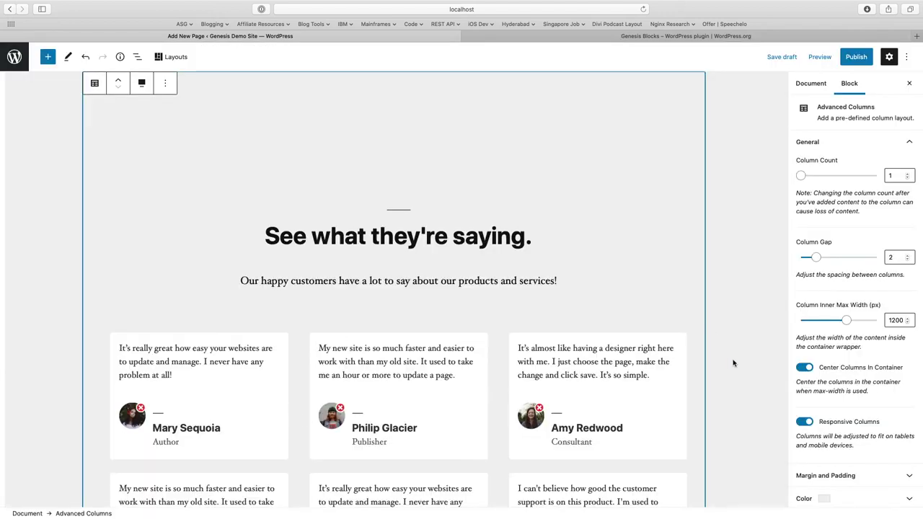
{"action": "scroll", "coordinate": [734, 363], "scroll_direction": "down", "scroll_amount": 5}
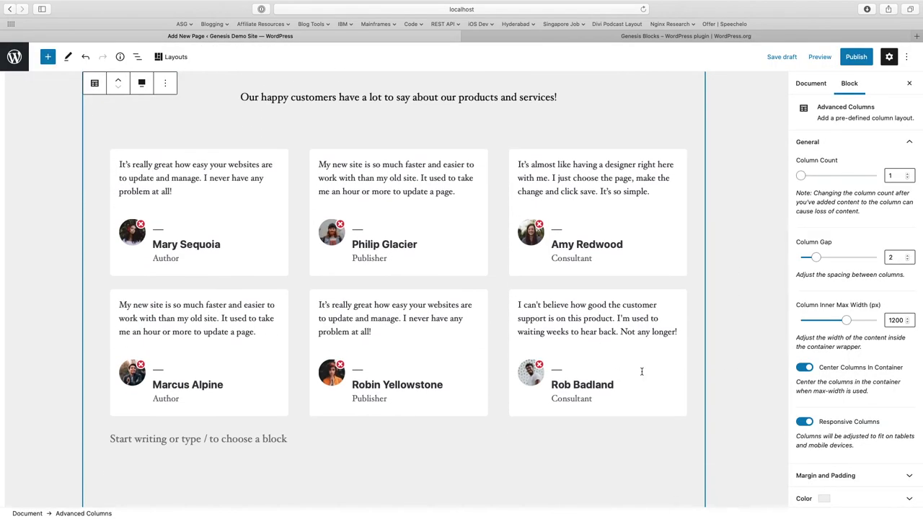
{"action": "scroll", "coordinate": [728, 354], "scroll_direction": "up", "scroll_amount": 1}
{"action": "scroll", "coordinate": [727, 354], "scroll_direction": "up", "scroll_amount": 2}
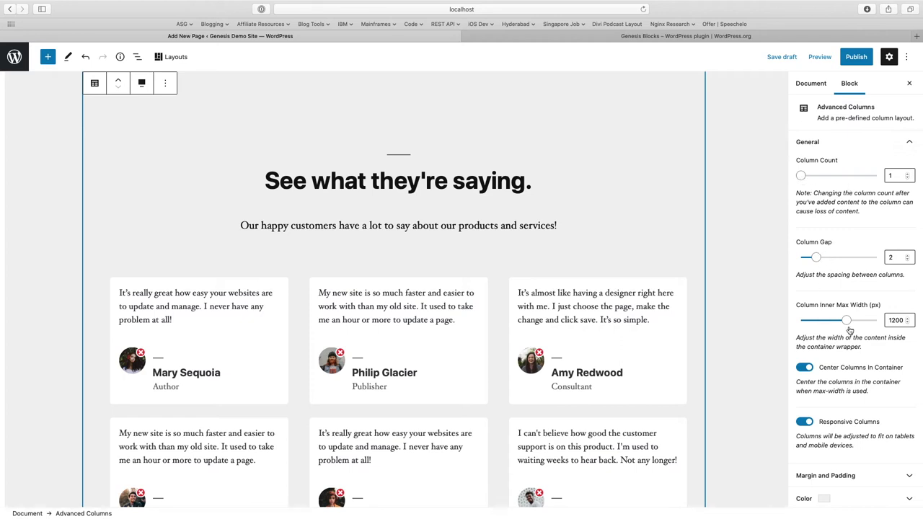
- Change the section's Column Count to 2, then back to 1
{"action": "left_click", "coordinate": [803, 177]}
{"action": "left_click_drag", "start_coordinate": [807, 179], "coordinate": [825, 179]}
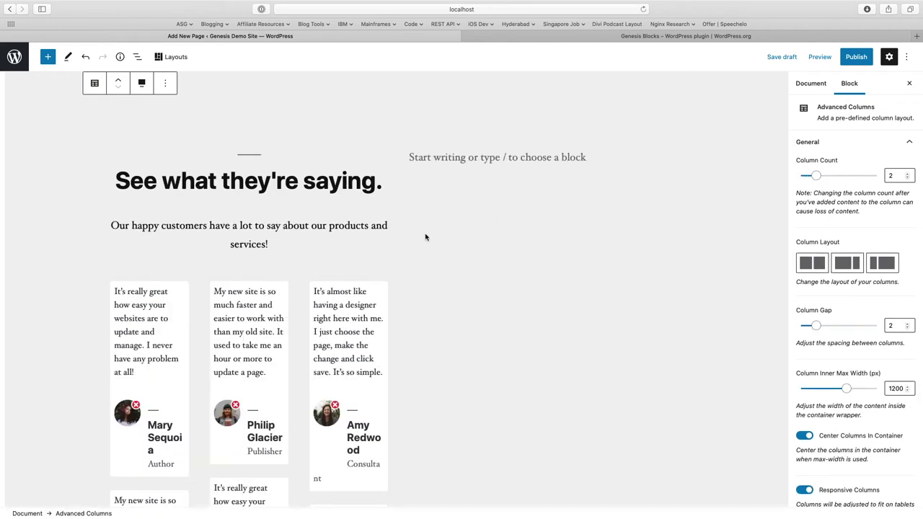
{"action": "left_click", "coordinate": [807, 179]}
{"action": "left_click_drag", "start_coordinate": [807, 179], "coordinate": [802, 180]}
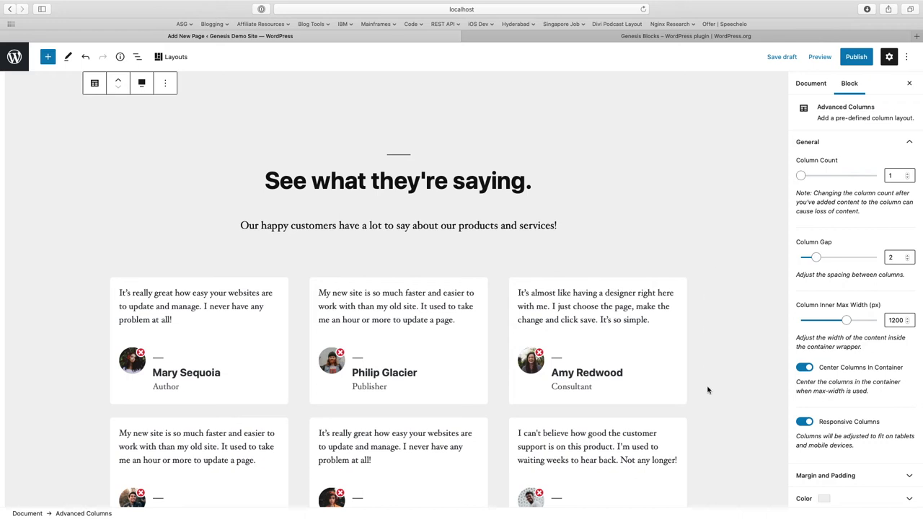
{"action": "scroll", "coordinate": [707, 390], "scroll_direction": "down", "scroll_amount": 3}
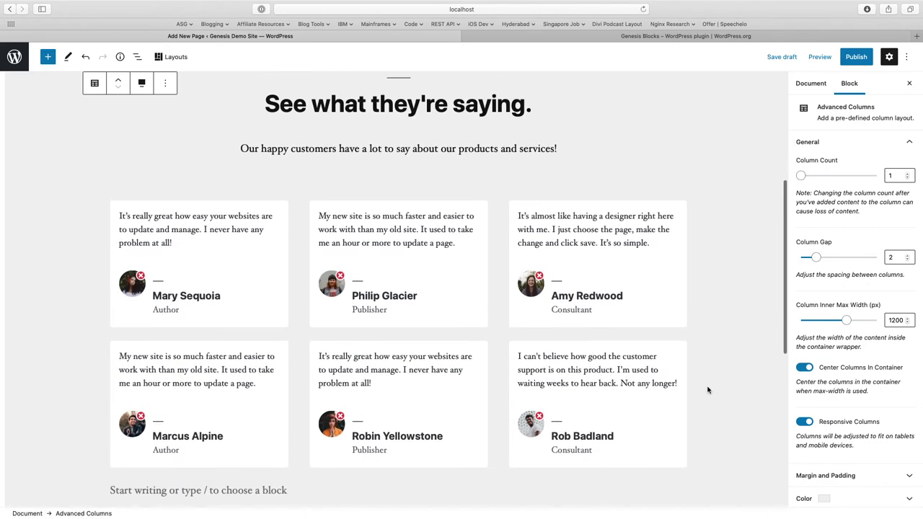
{"action": "scroll", "coordinate": [310, 145], "scroll_direction": "up", "scroll_amount": 5}
{"action": "left_click", "coordinate": [173, 57]}
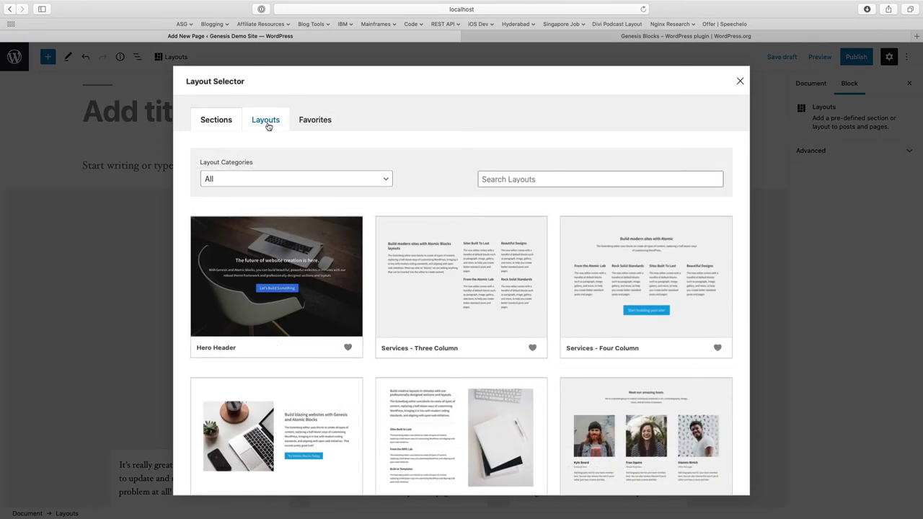
{"action": "left_click", "coordinate": [266, 123]}
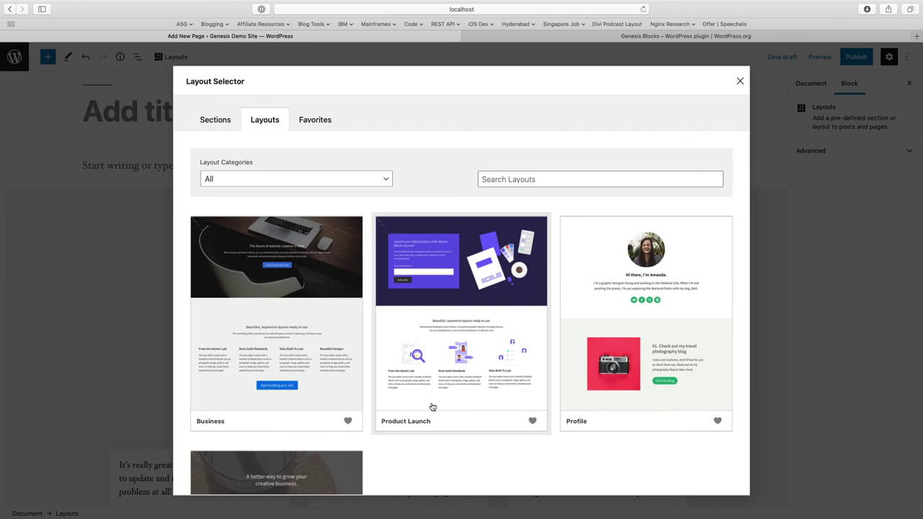
{"action": "scroll", "coordinate": [277, 401], "scroll_direction": "down", "scroll_amount": 5}
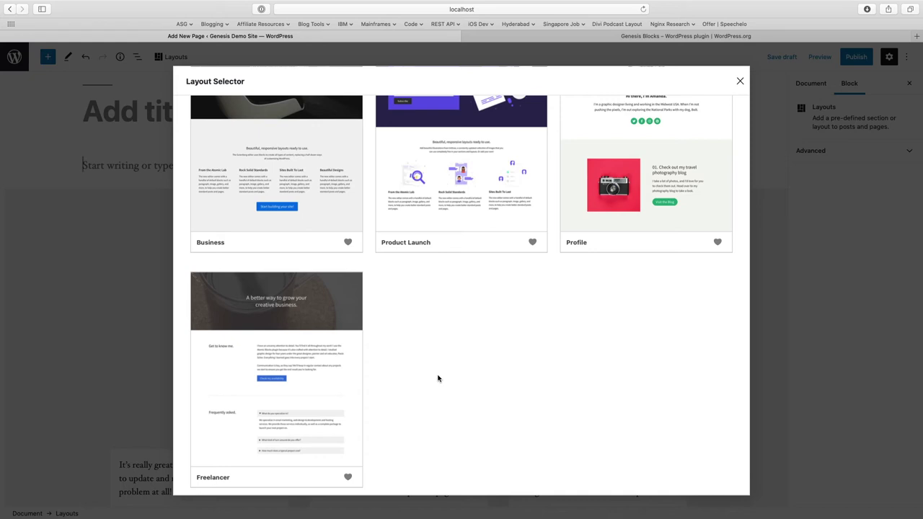
- Close the layout selector and scroll the block inserter past Media and Embeds to Genesis Blocks
{"action": "left_click", "coordinate": [728, 109]}
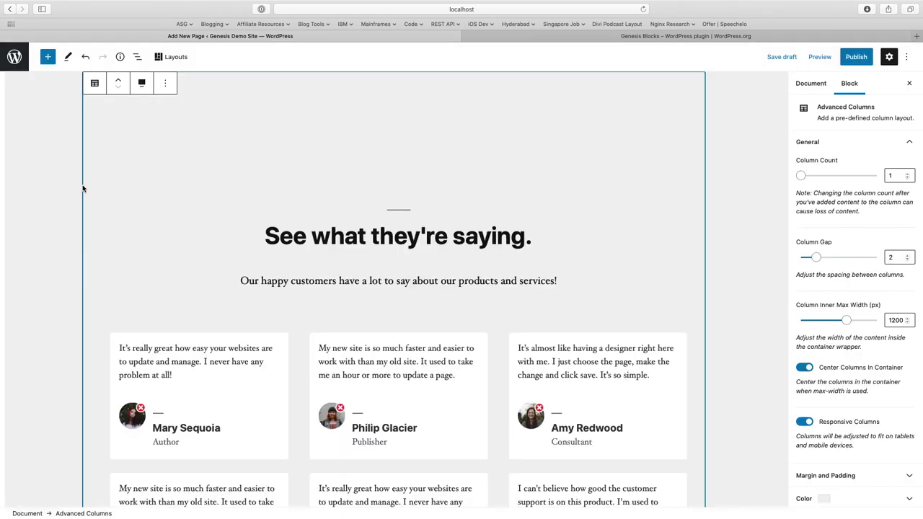
{"action": "scroll", "coordinate": [82, 215], "scroll_direction": "down", "scroll_amount": 4}
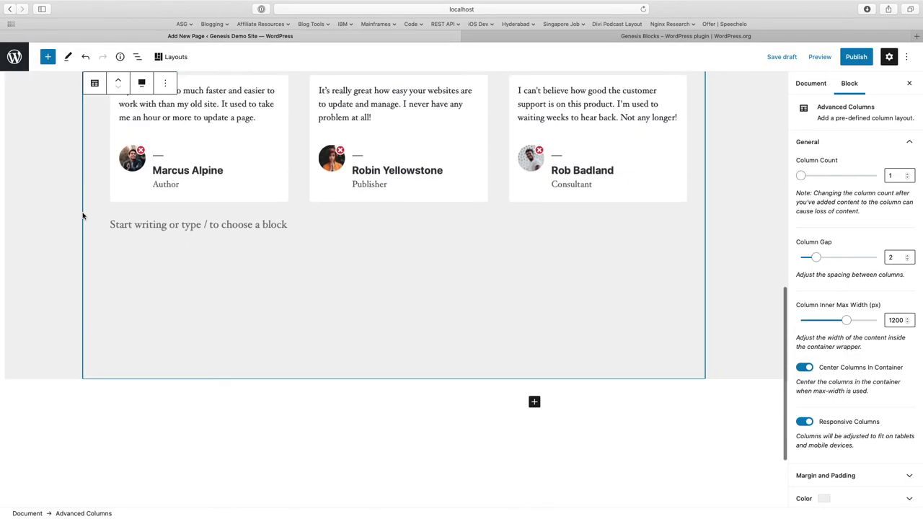
{"action": "left_click", "coordinate": [47, 57]}
{"action": "mouse_move", "coordinate": [85, 269]}
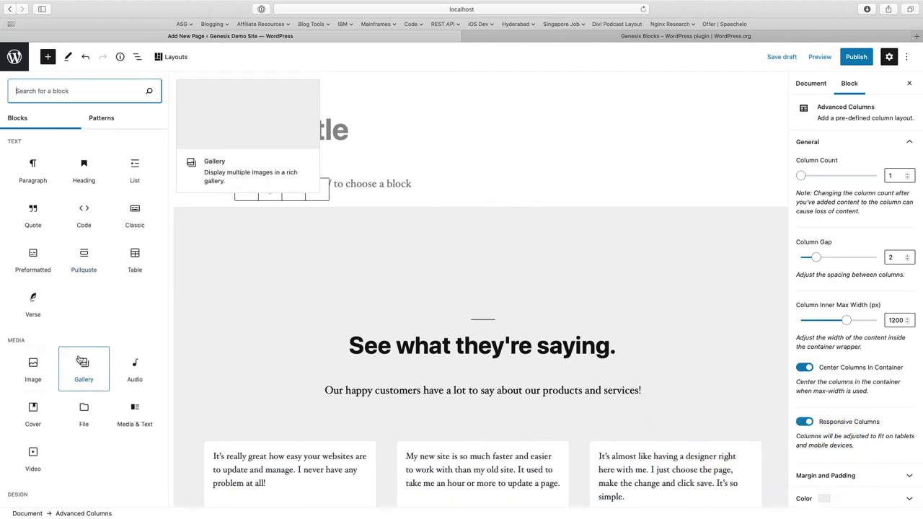
{"action": "scroll", "coordinate": [81, 364], "scroll_direction": "down", "scroll_amount": 1}
{"action": "scroll", "coordinate": [80, 359], "scroll_direction": "down", "scroll_amount": 12}
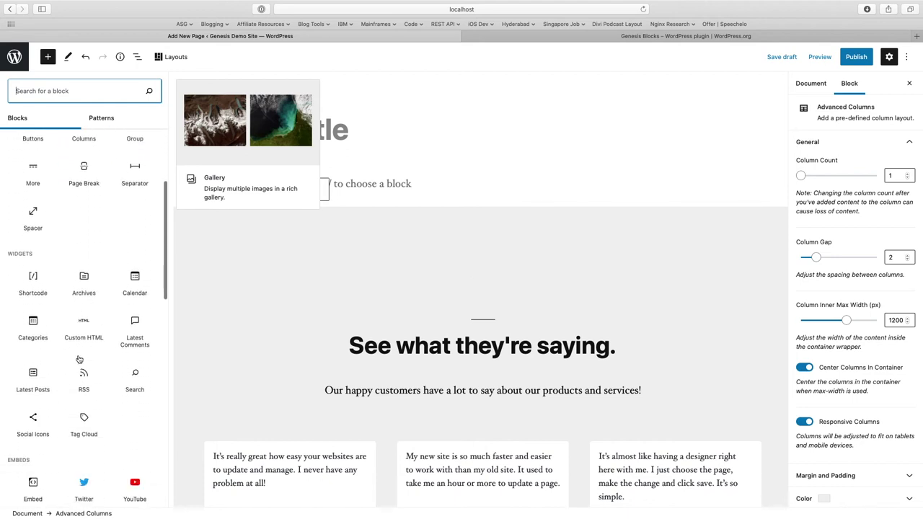
{"action": "scroll", "coordinate": [79, 359], "scroll_direction": "down", "scroll_amount": 8}
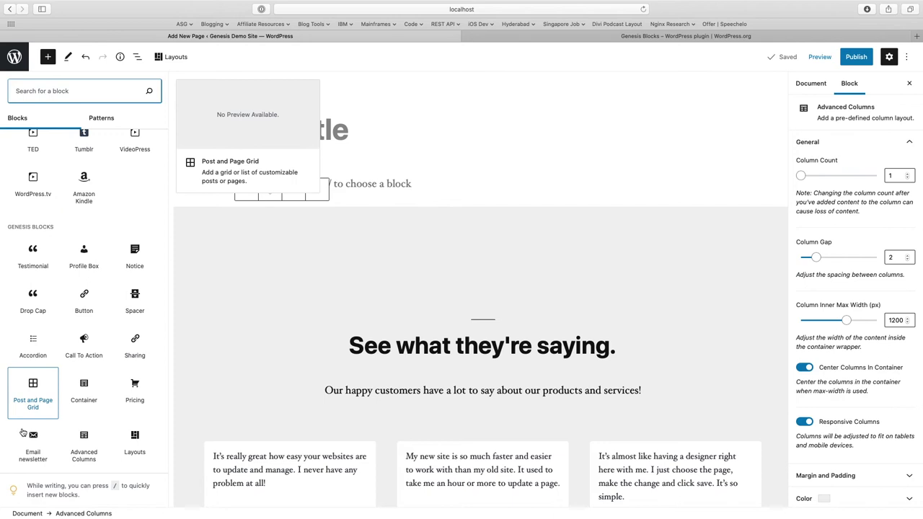
{"action": "mouse_move", "coordinate": [32, 455]}
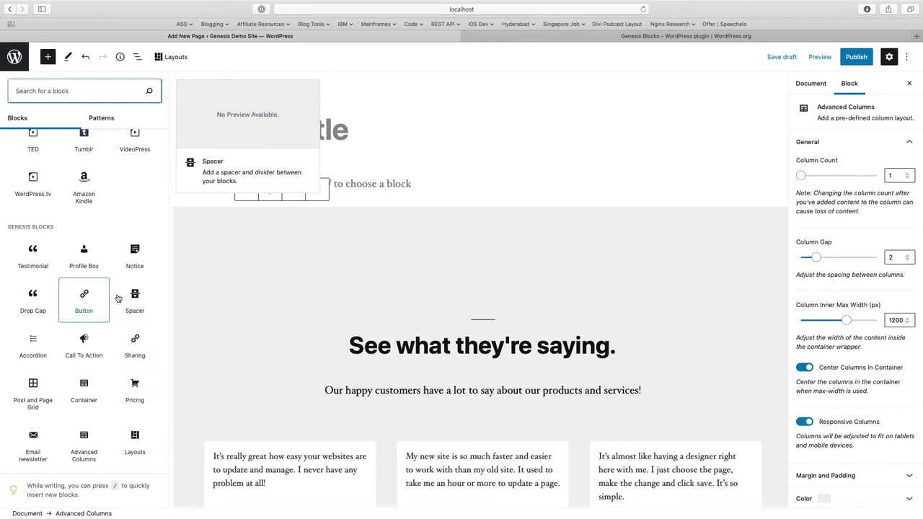
- Insert a Testimonial block with a blue background and white text
{"action": "left_click", "coordinate": [36, 260]}
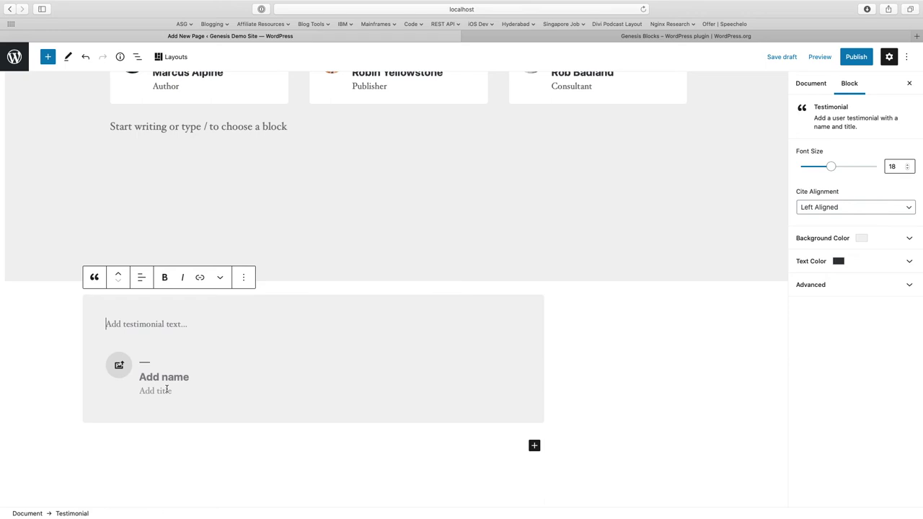
{"action": "left_click", "coordinate": [889, 241]}
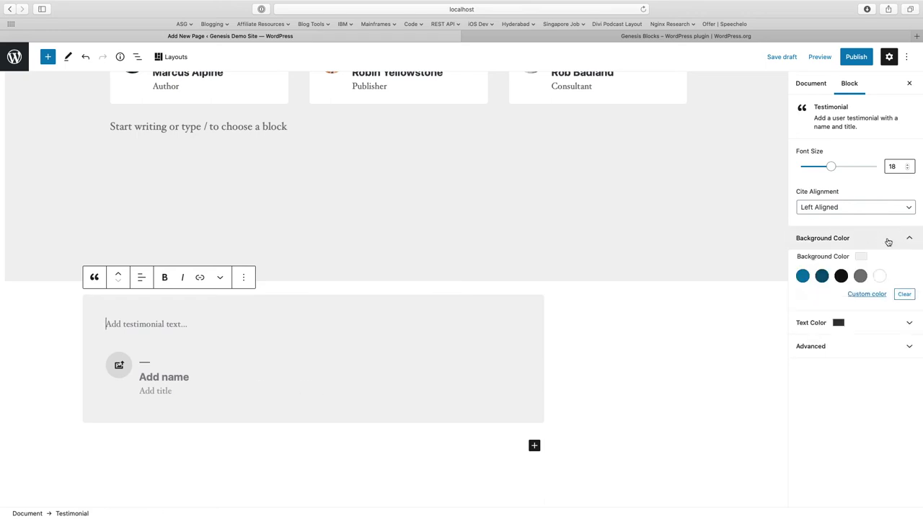
{"action": "left_click", "coordinate": [888, 241]}
{"action": "left_click", "coordinate": [888, 241]}
{"action": "left_click", "coordinate": [803, 277]}
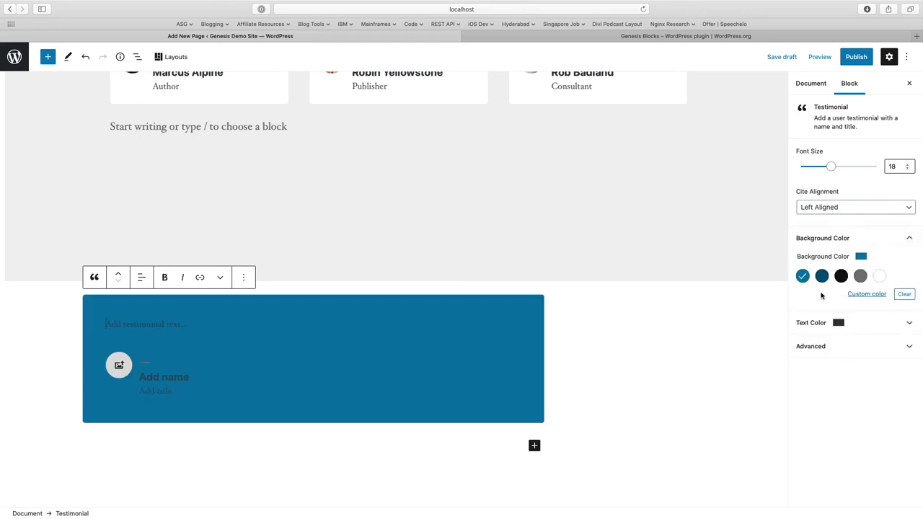
{"action": "left_click", "coordinate": [859, 322]}
{"action": "left_click", "coordinate": [883, 363]}
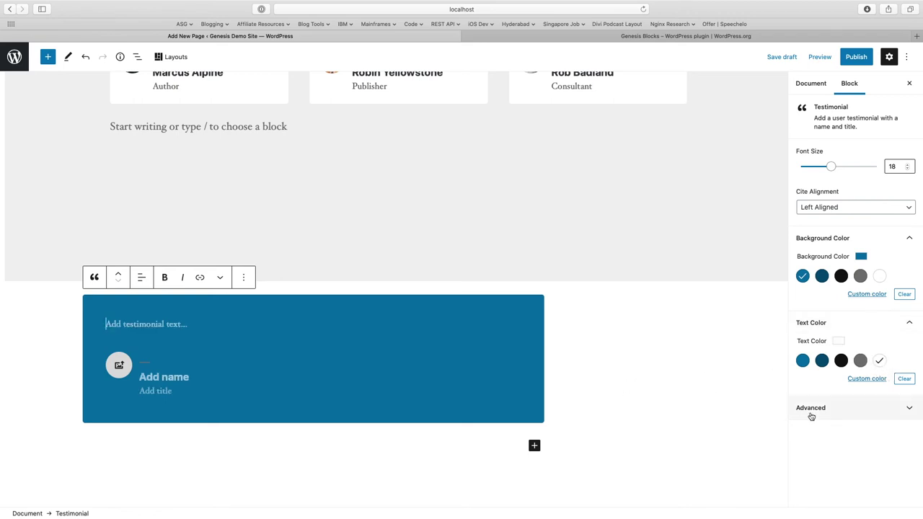
- Set the testimonial's Cite Alignment to Right Aligned in its advanced settings
{"action": "left_click", "coordinate": [841, 410]}
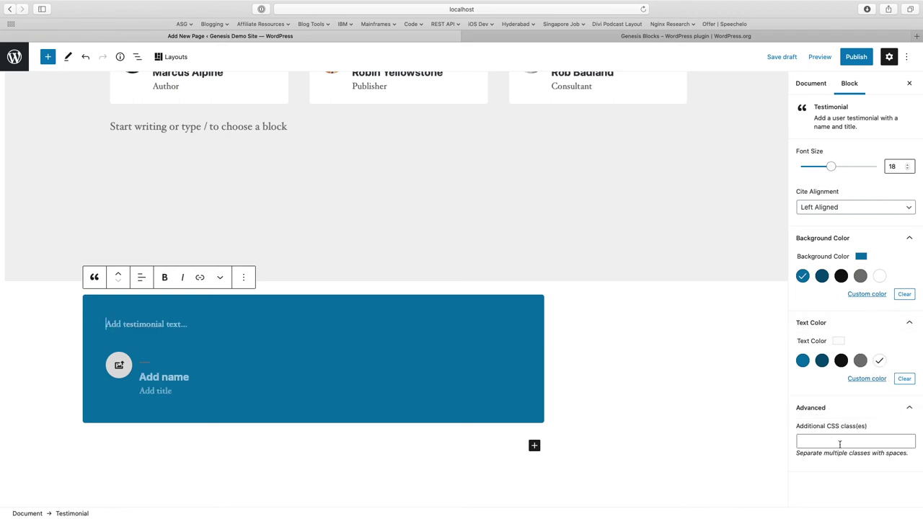
{"action": "left_click", "coordinate": [874, 210]}
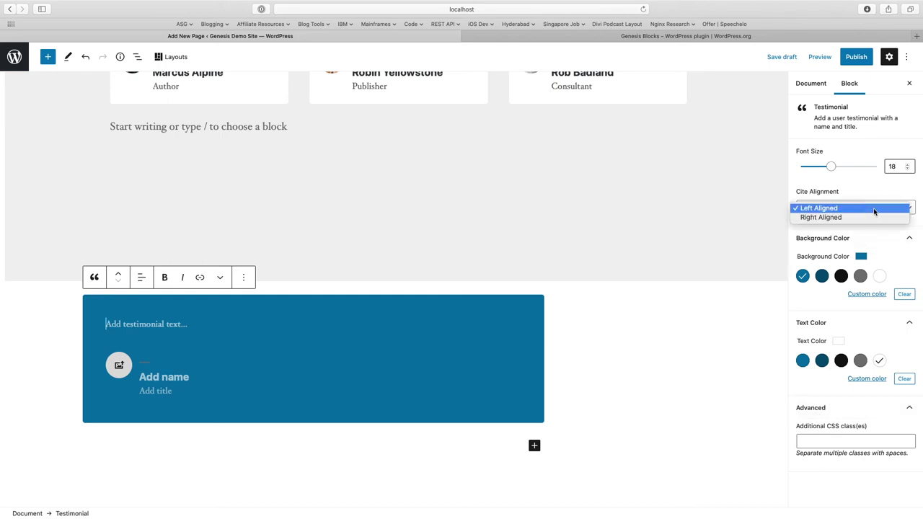
{"action": "left_click", "coordinate": [864, 217]}
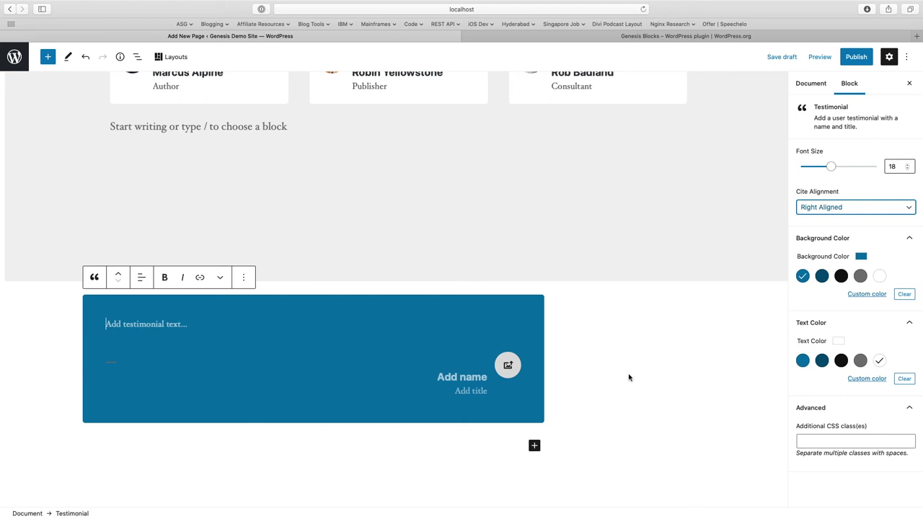
{"action": "key", "text": "Tab"}
{"action": "key", "text": "Tab"}
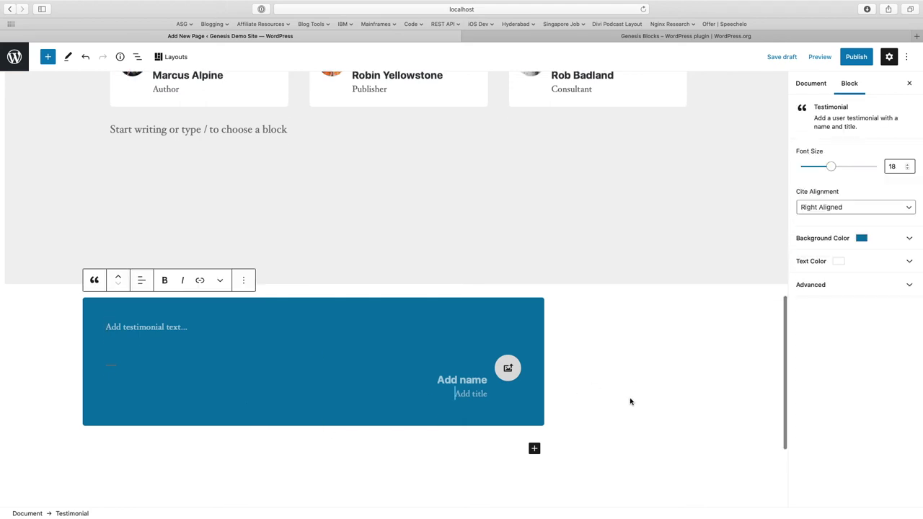
{"action": "left_click", "coordinate": [47, 56]}
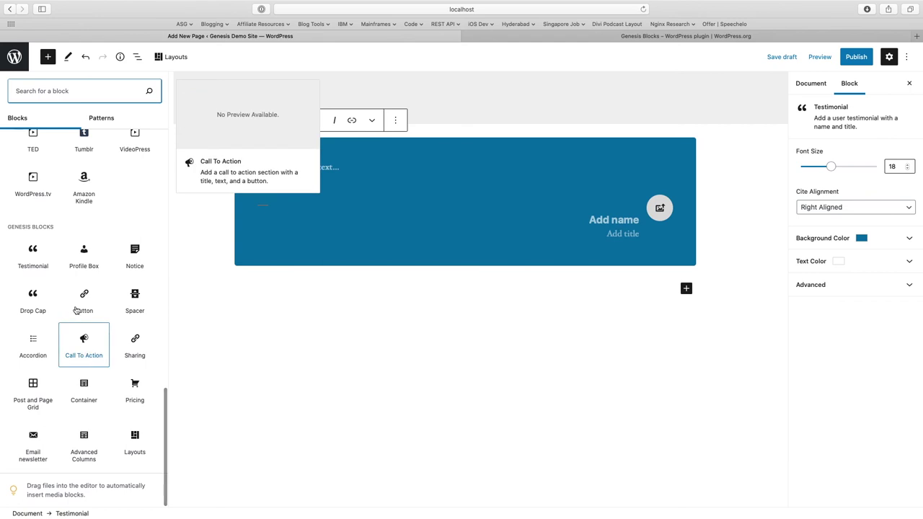
- Insert a Notice block below the testimonial with Notice Display set to Dismissible
{"action": "left_click", "coordinate": [134, 269]}
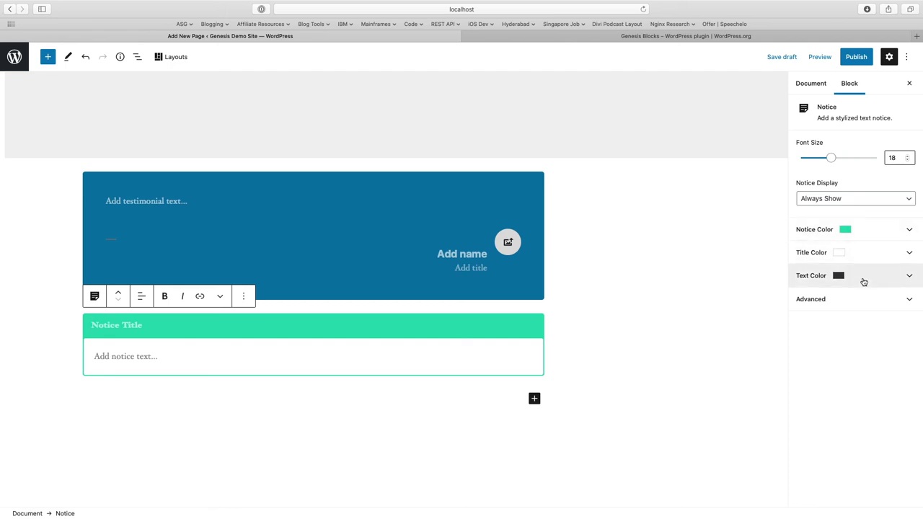
{"action": "left_click", "coordinate": [866, 200]}
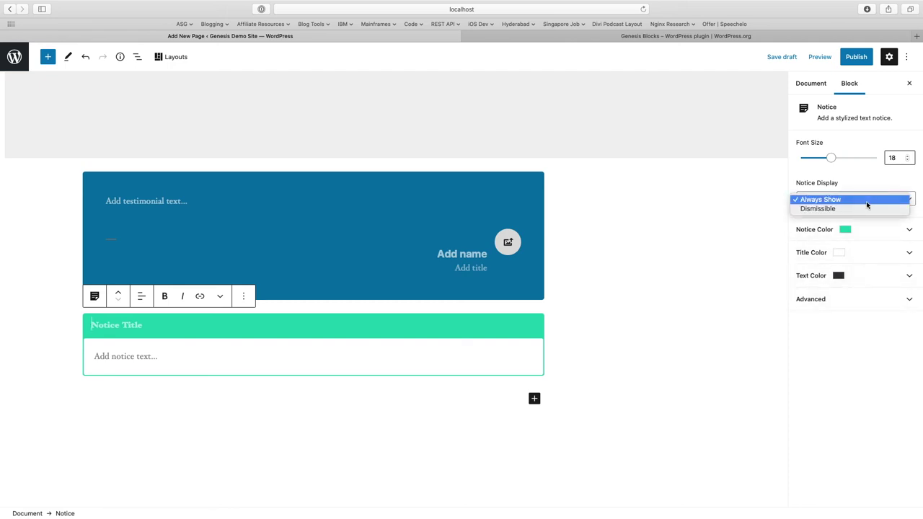
{"action": "left_click", "coordinate": [831, 209]}
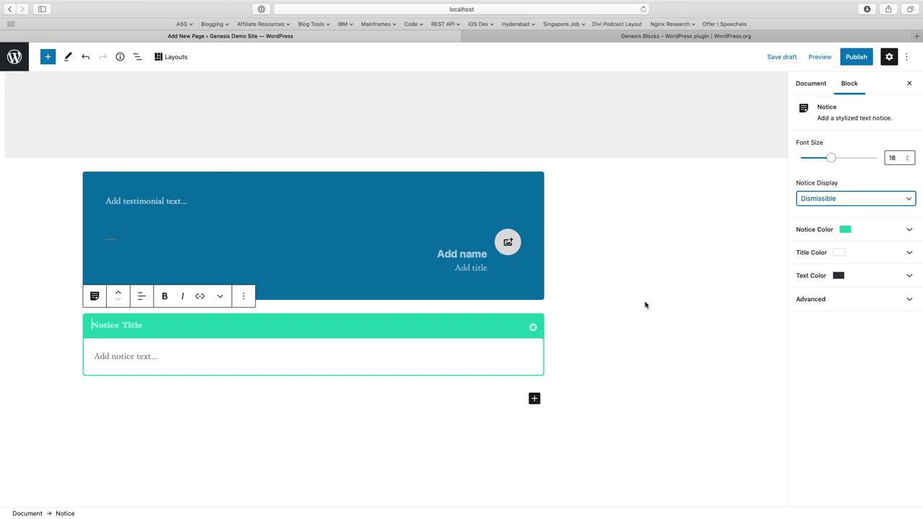
- Scroll the block inserter's Blocks list down to the Genesis Blocks collection
{"action": "left_click", "coordinate": [47, 57]}
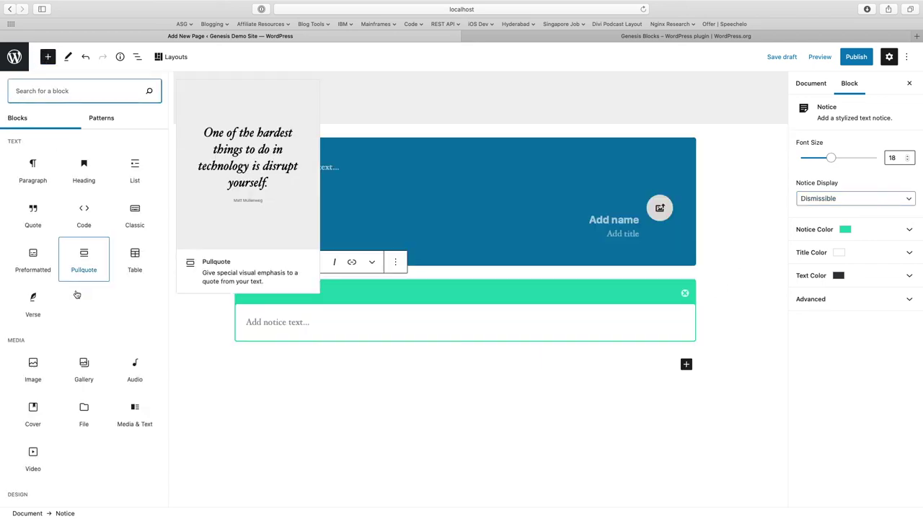
{"action": "scroll", "coordinate": [84, 347], "scroll_direction": "down", "scroll_amount": 15}
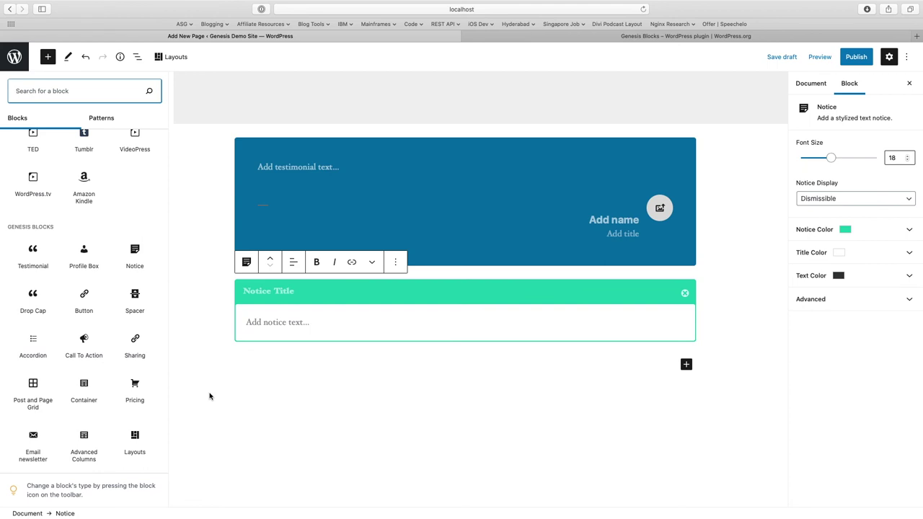
{"action": "scroll", "coordinate": [210, 396], "scroll_direction": "down", "scroll_amount": 2}
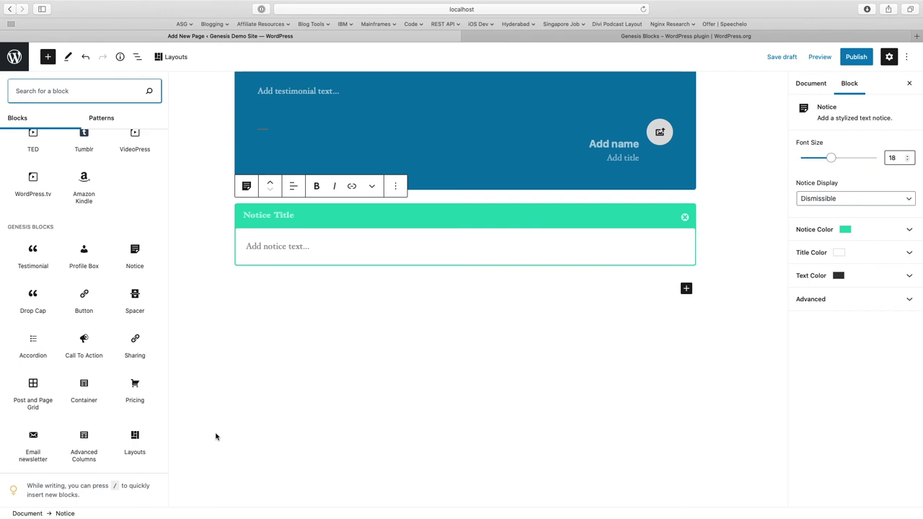
- Insert a Sharing block and switch on Pinterest, LinkedIn, reddit and Email buttons
{"action": "left_click", "coordinate": [140, 358]}
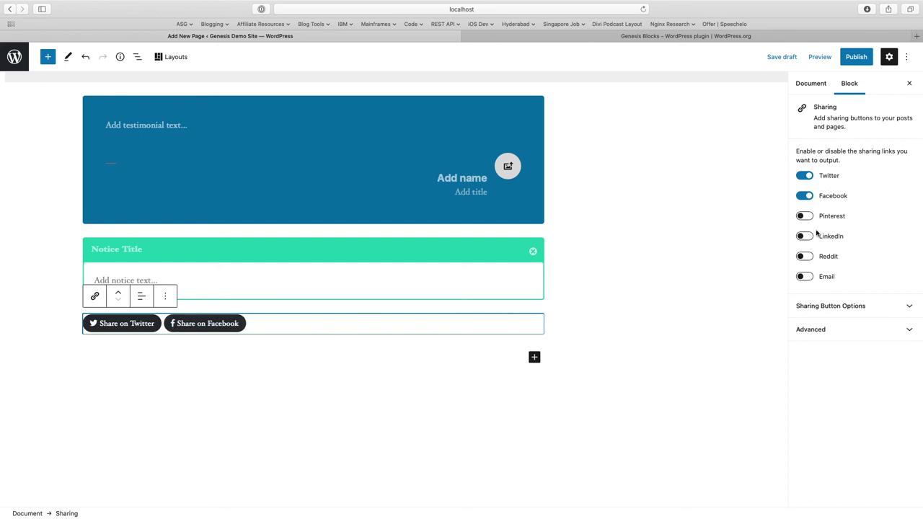
{"action": "left_click", "coordinate": [805, 217]}
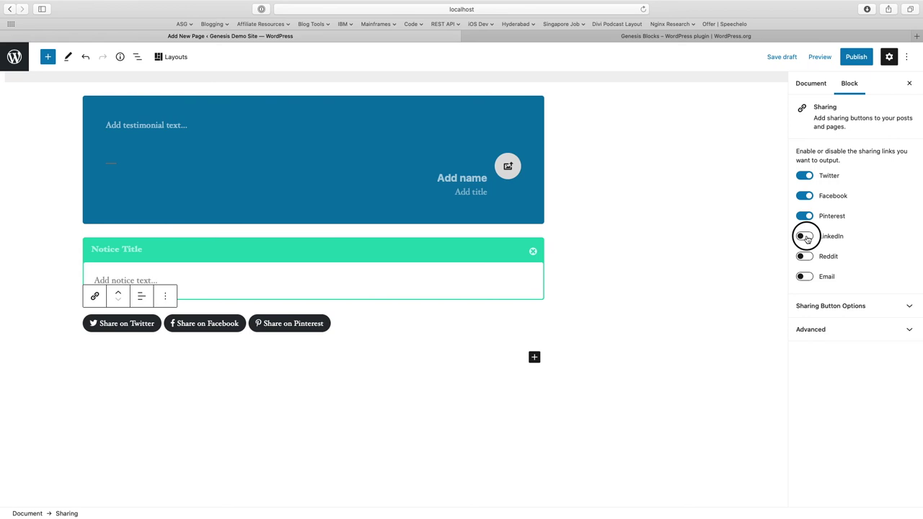
{"action": "left_click", "coordinate": [805, 236]}
{"action": "left_click", "coordinate": [805, 257]}
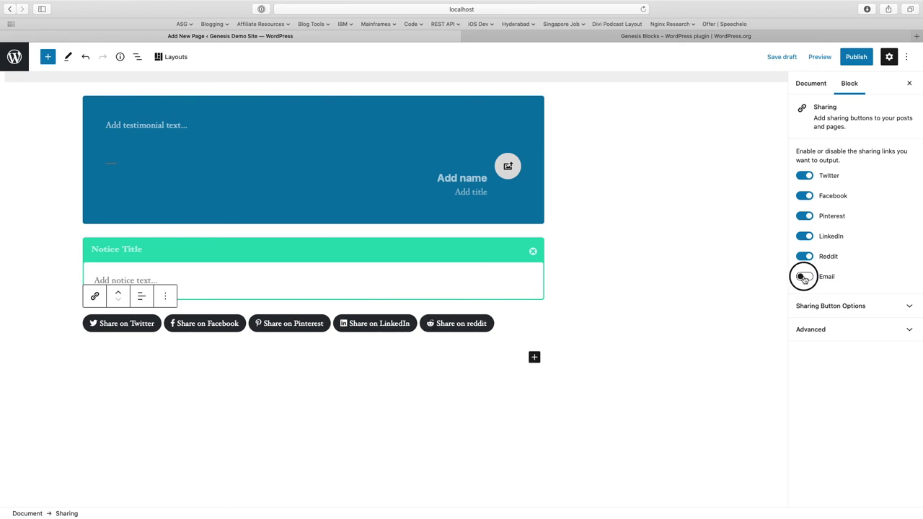
{"action": "left_click", "coordinate": [805, 277]}
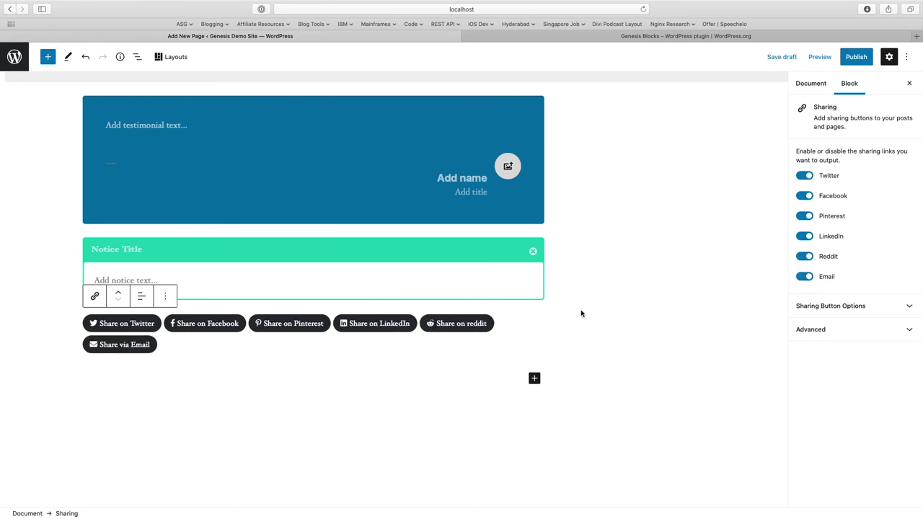
{"action": "left_click", "coordinate": [837, 306]}
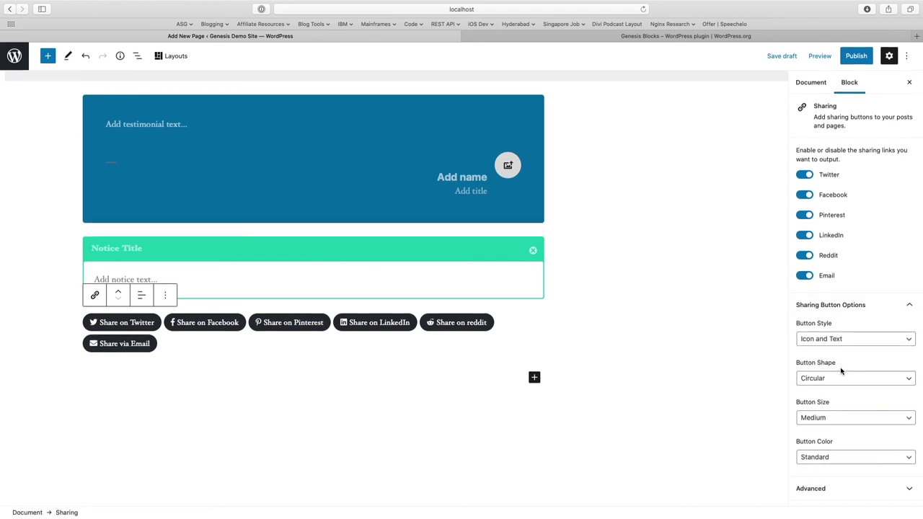
{"action": "left_click", "coordinate": [838, 499]}
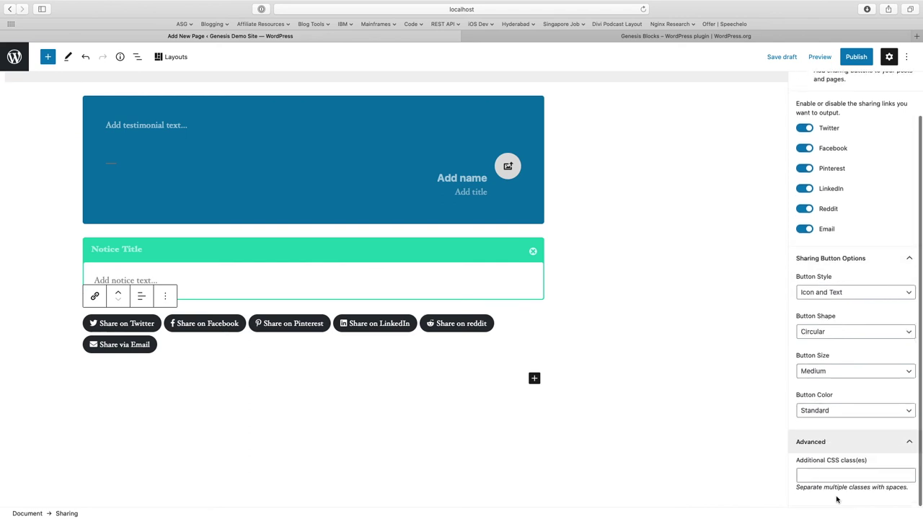